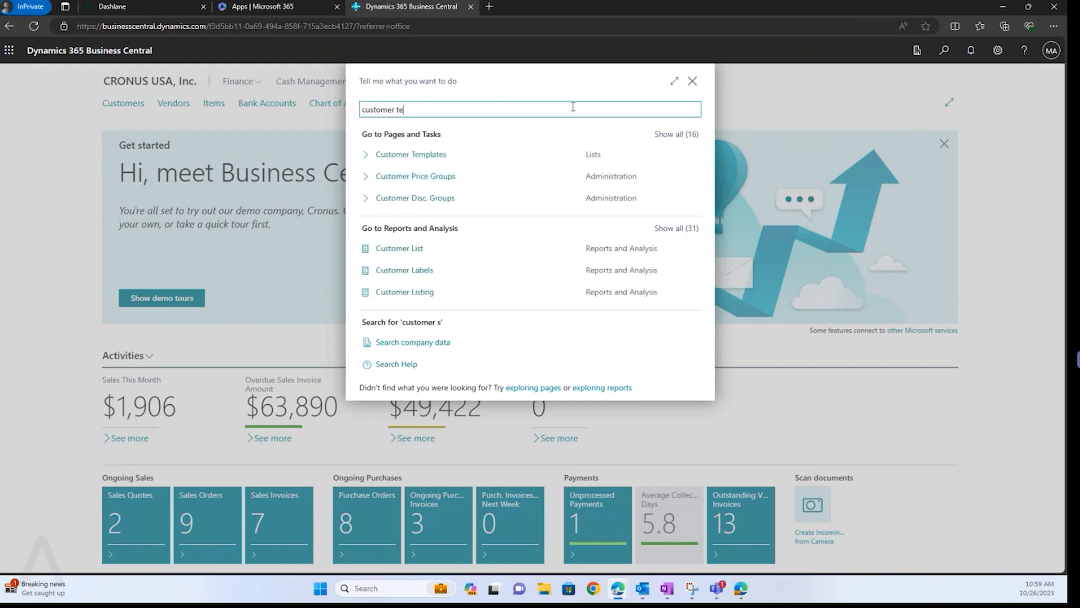
# Search Tell me for 'templ' and open the Customer Templates list.
pyautogui.write('mpl')
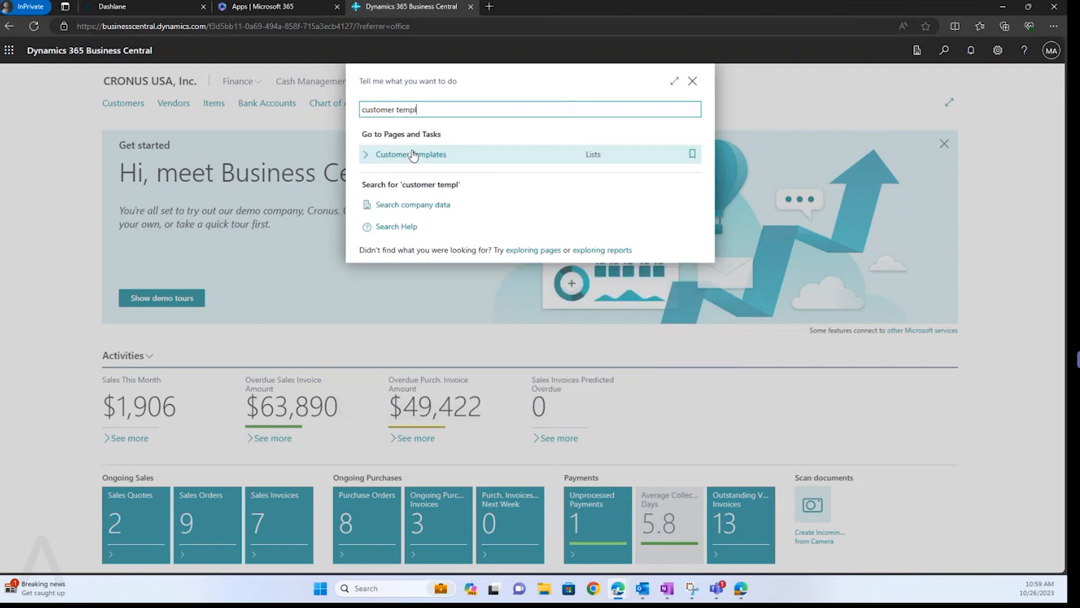
pyautogui.click(417, 164)
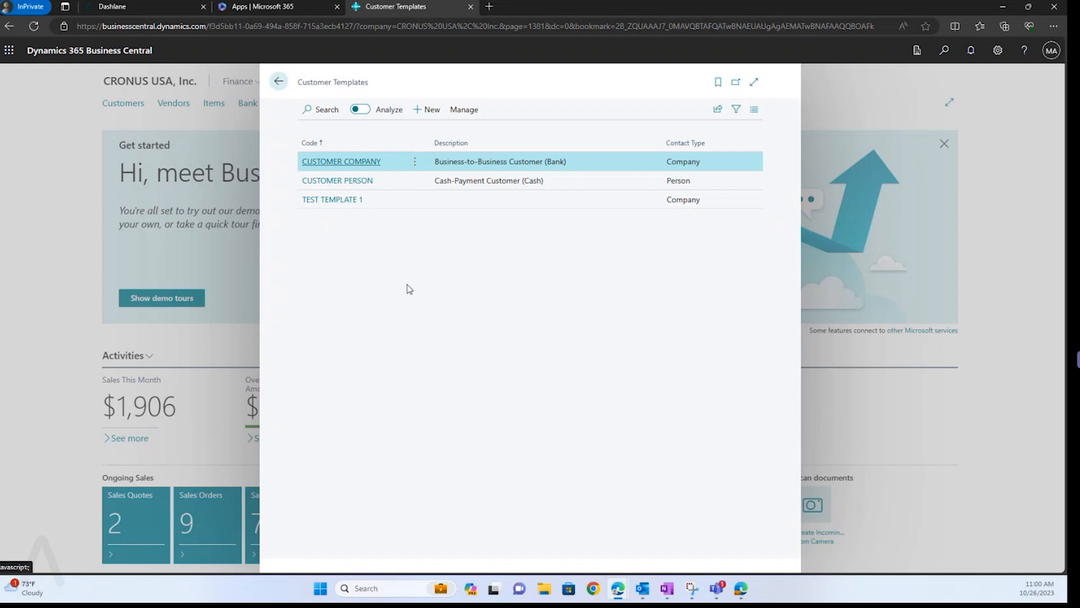
# Add a customer template coded NEW TEST TEMPLATE with description 'New test template'.
pyautogui.click(431, 111)
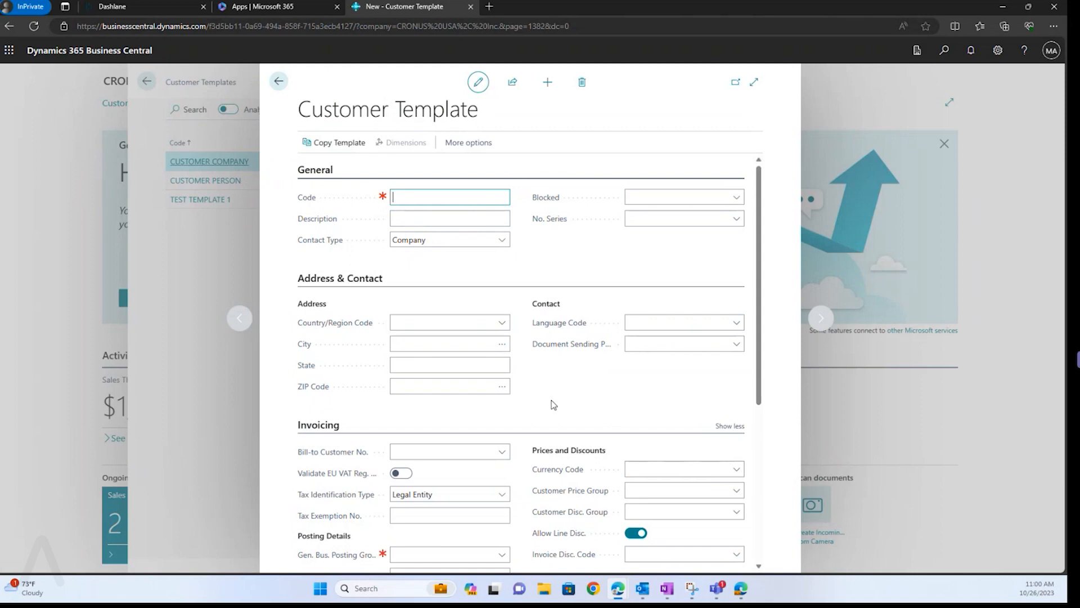
pyautogui.scroll(-5, 553, 404)
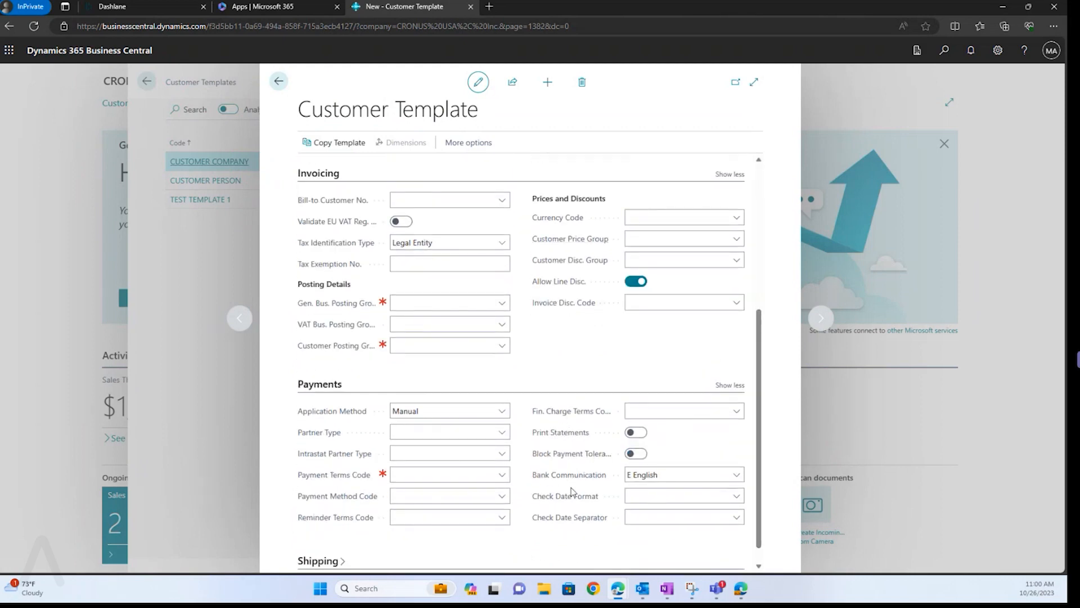
pyautogui.scroll(5, 534, 461)
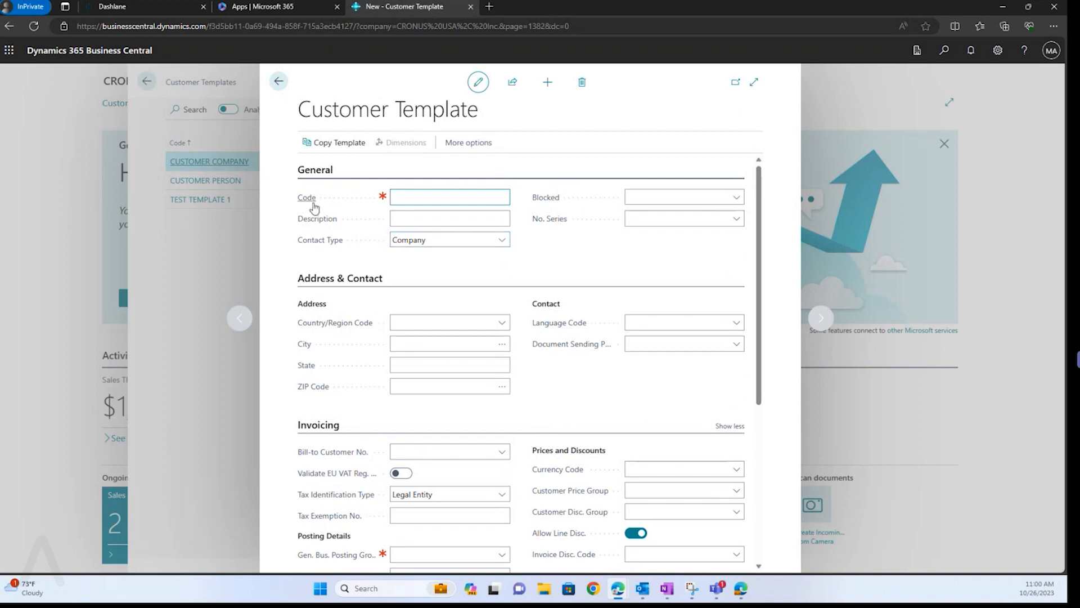
pyautogui.moveTo(382, 197)
pyautogui.write('New test template')
pyautogui.press('Tab')
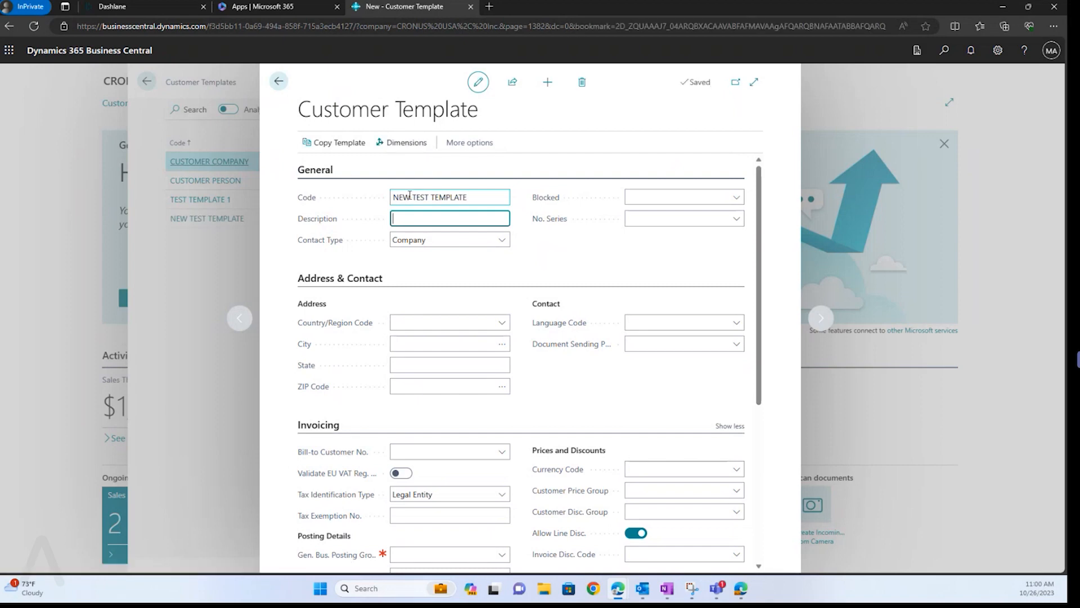
pyautogui.write('New test template')
pyautogui.press('Tab')
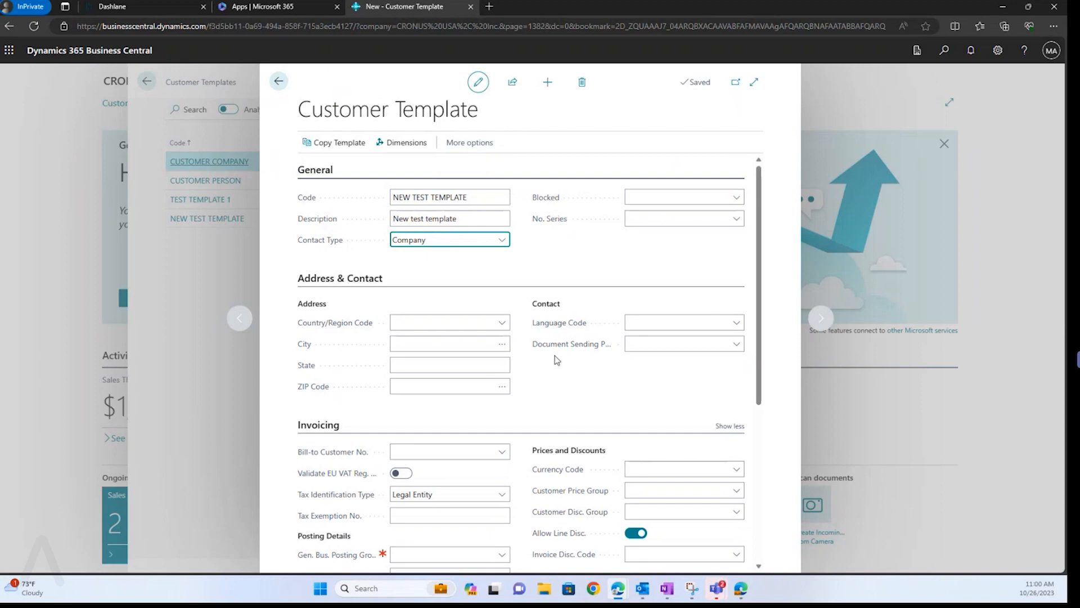
# Set the template's General Business Posting Group to EXPORT.
pyautogui.scroll(-3, 534, 372)
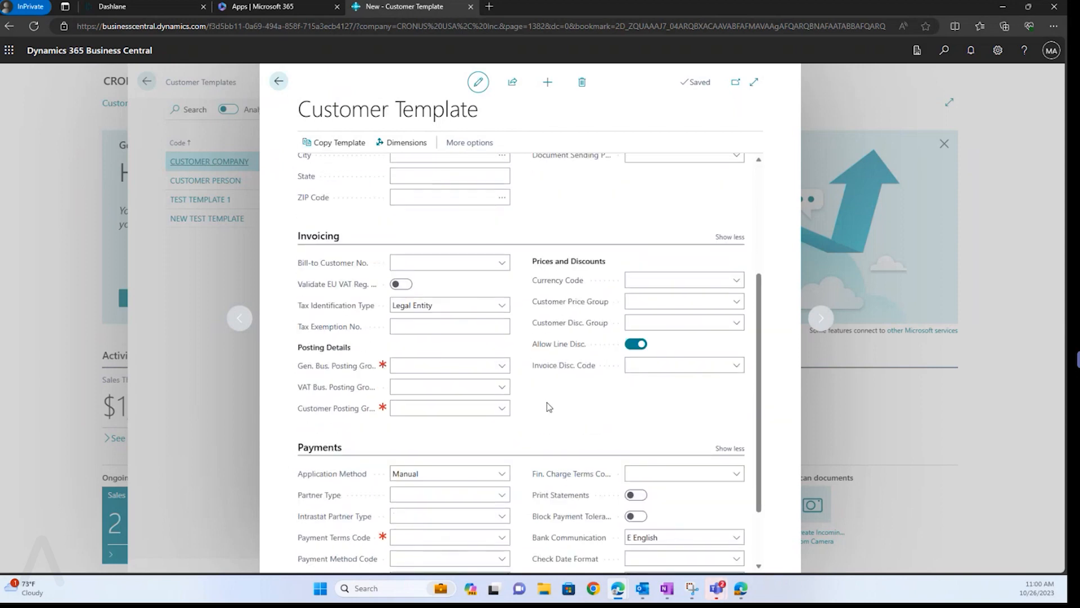
pyautogui.scroll(-1, 546, 402)
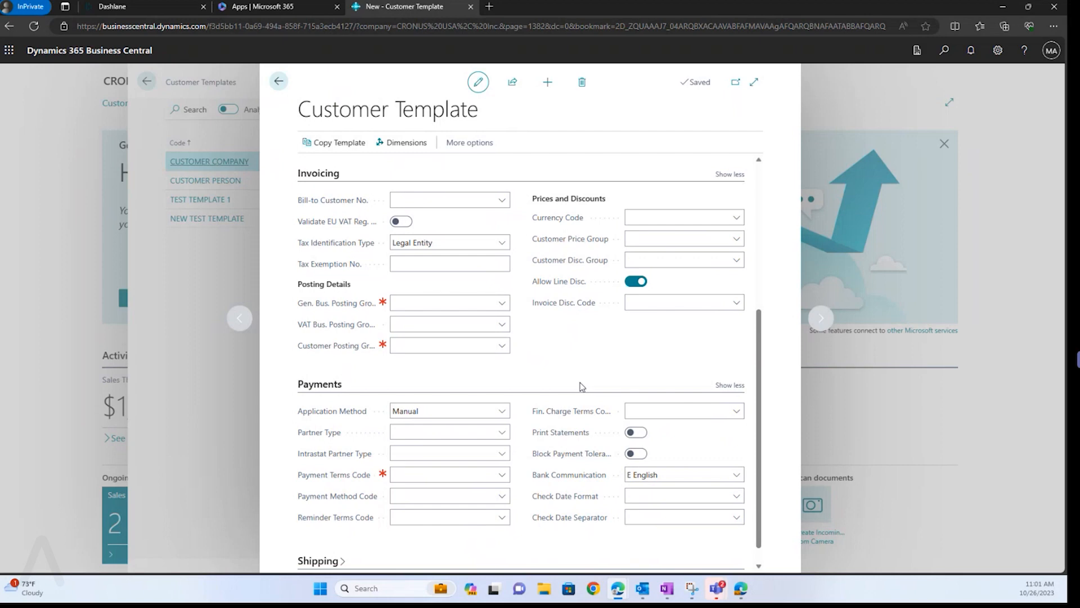
pyautogui.scroll(-1, 581, 386)
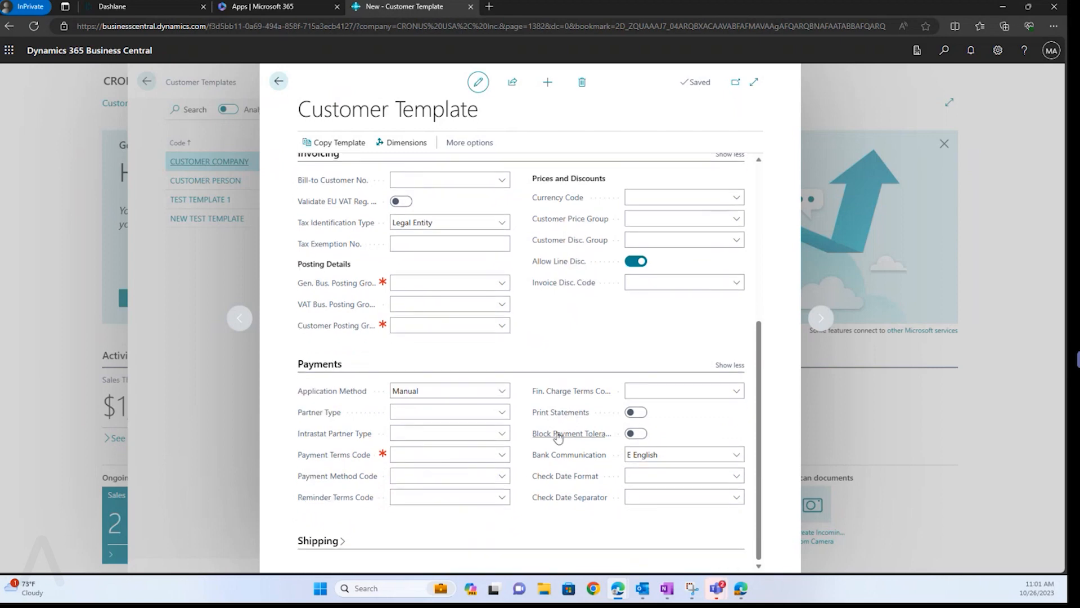
pyautogui.moveTo(558, 434)
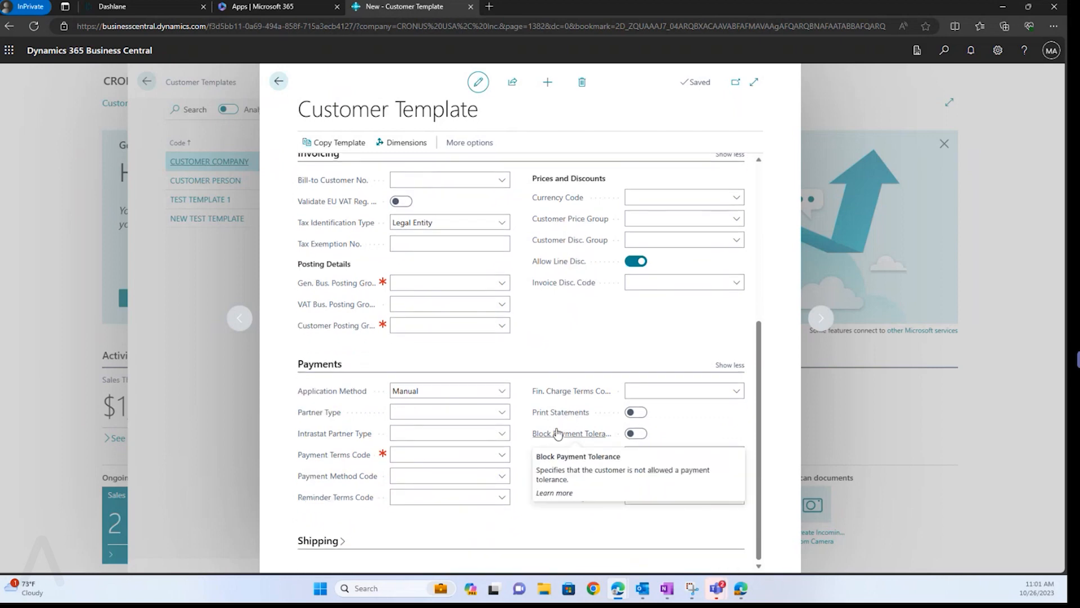
pyautogui.click(502, 287)
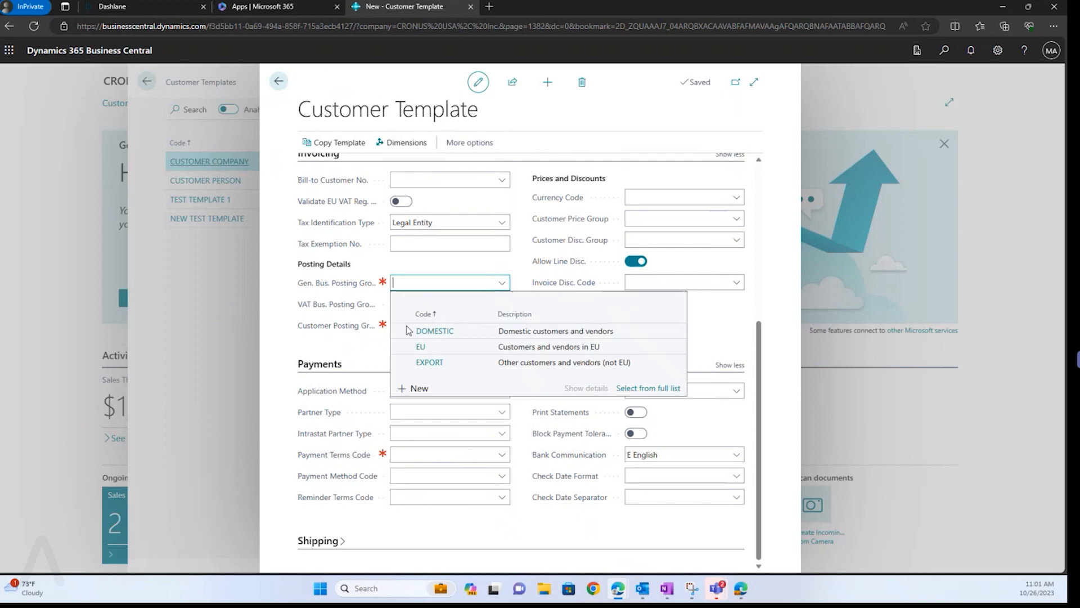
pyautogui.click(438, 364)
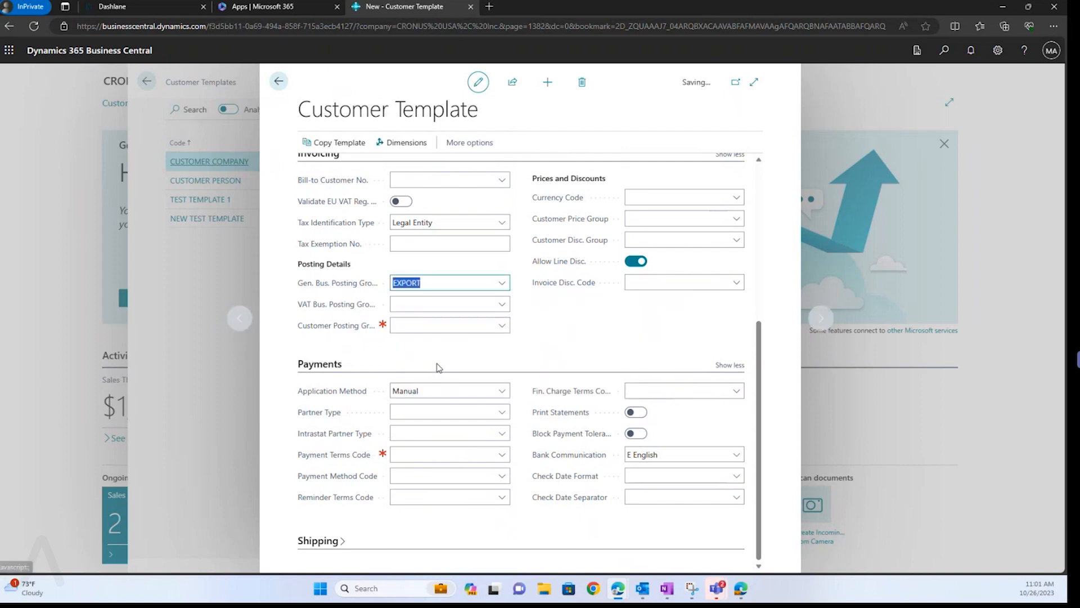
# Set Customer Posting Group to DOMESTIC and check the empty VAT Business Posting Group list.
pyautogui.click(501, 327)
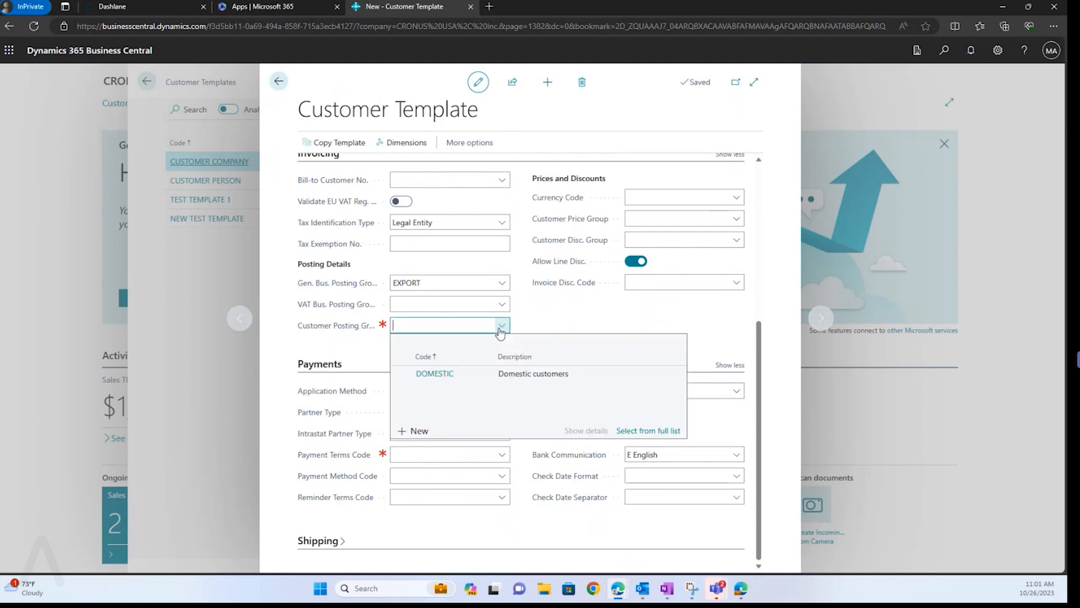
pyautogui.click(435, 373)
pyautogui.click(436, 305)
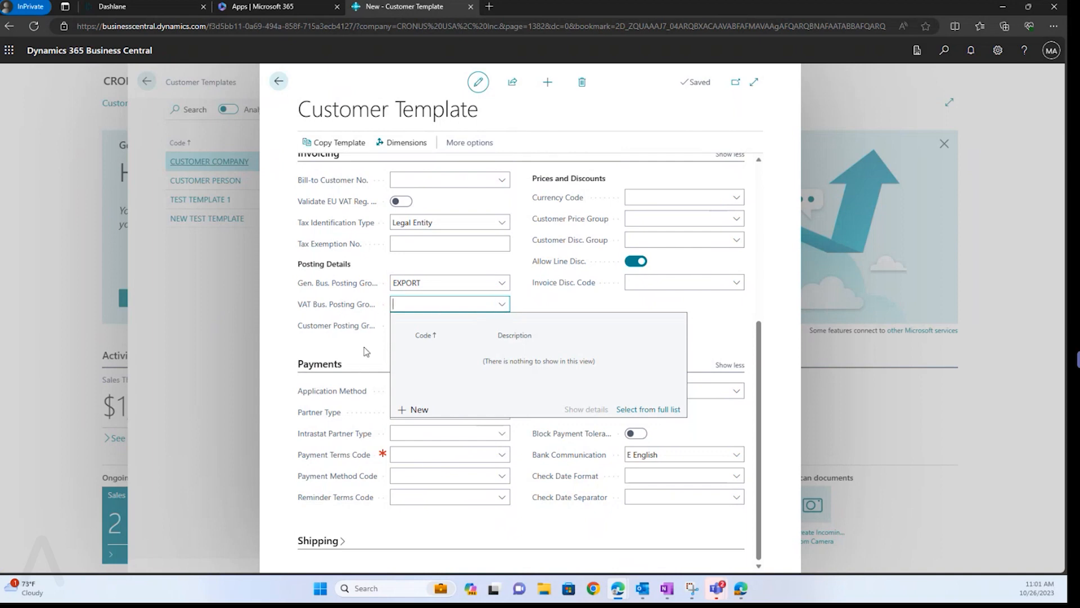
pyautogui.click(366, 351)
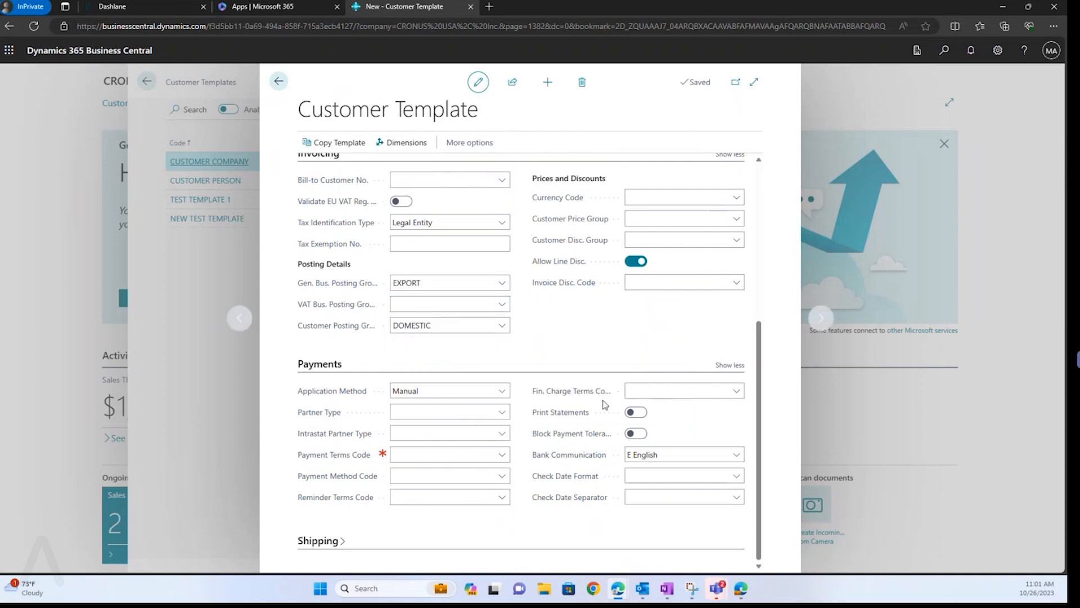
pyautogui.click(419, 304)
# Close the template and templates list, open Customers and start a new customer.
pyautogui.scroll(5, 617, 340)
pyautogui.click(403, 214)
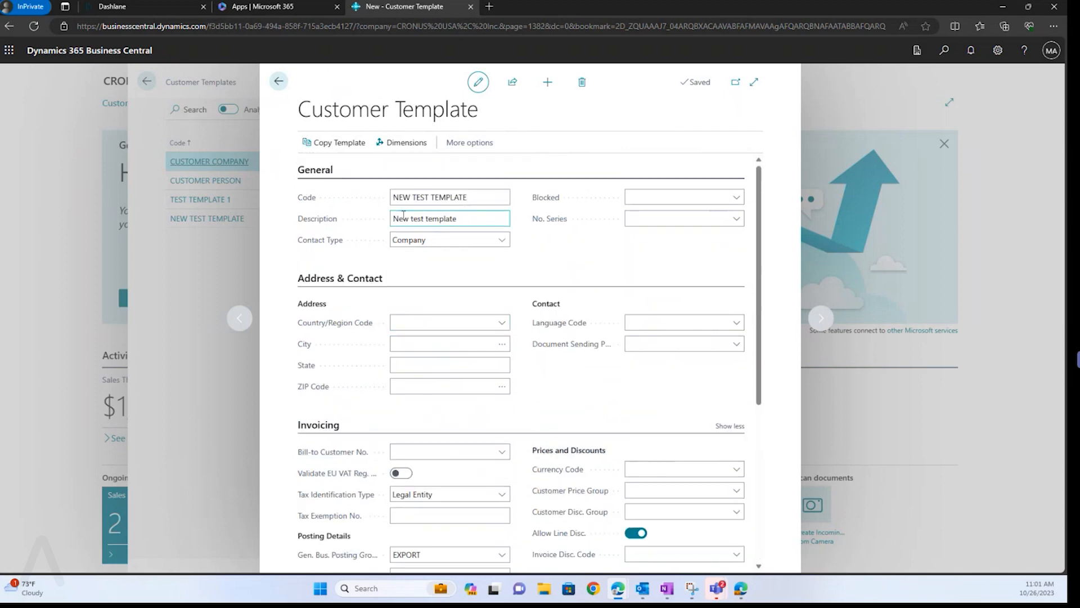
pyautogui.click(279, 83)
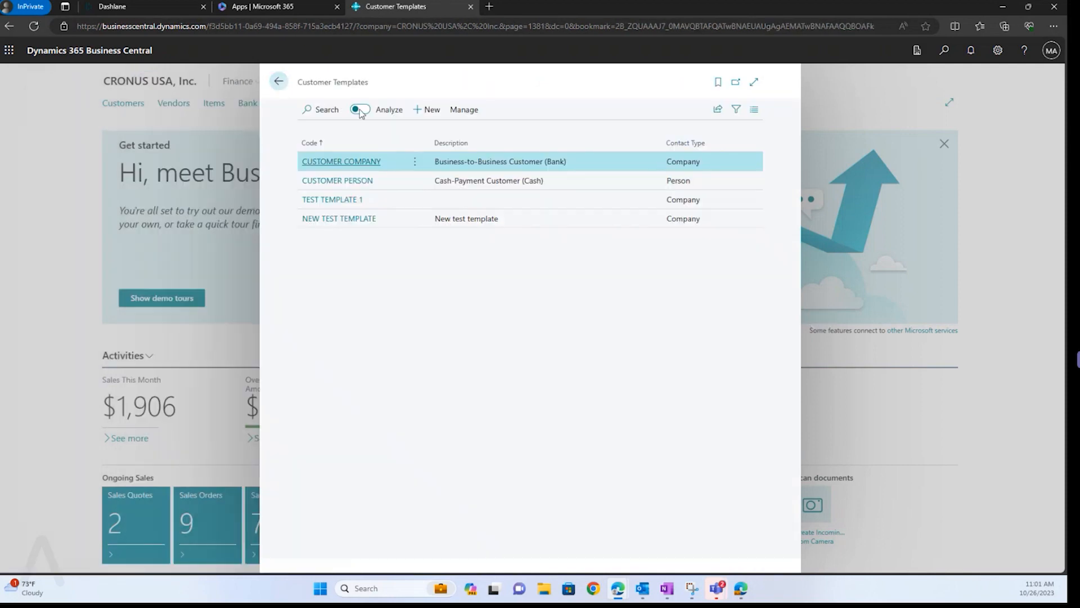
pyautogui.click(277, 86)
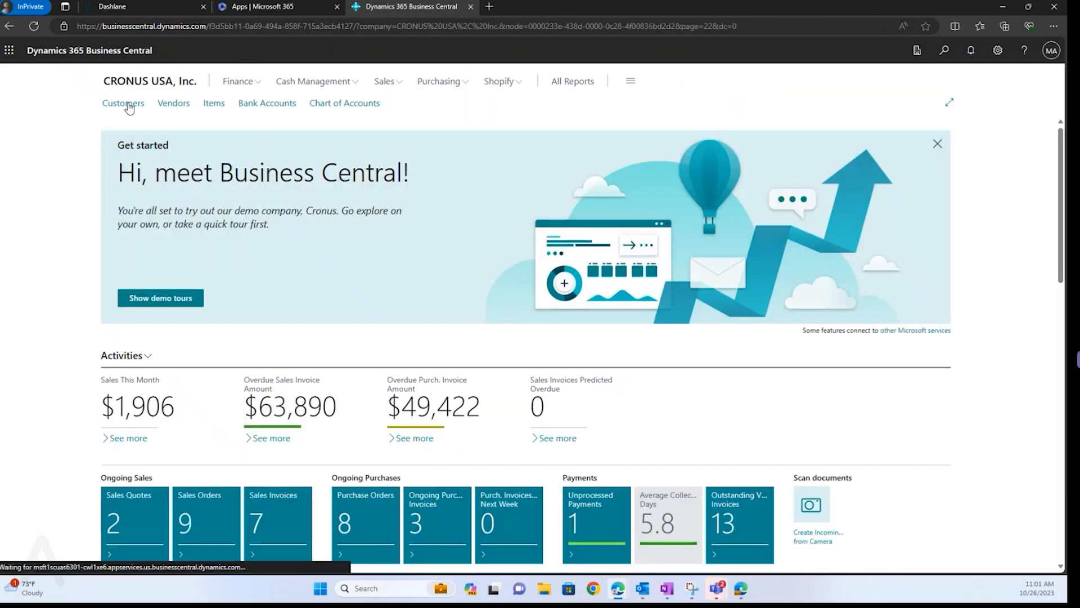
pyautogui.click(125, 104)
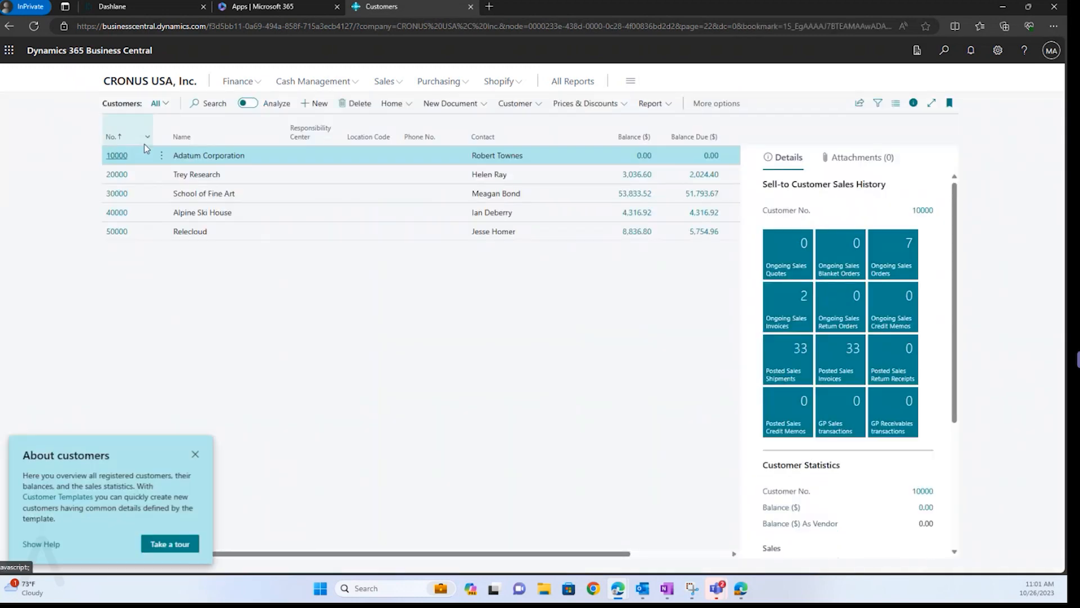
pyautogui.click(315, 109)
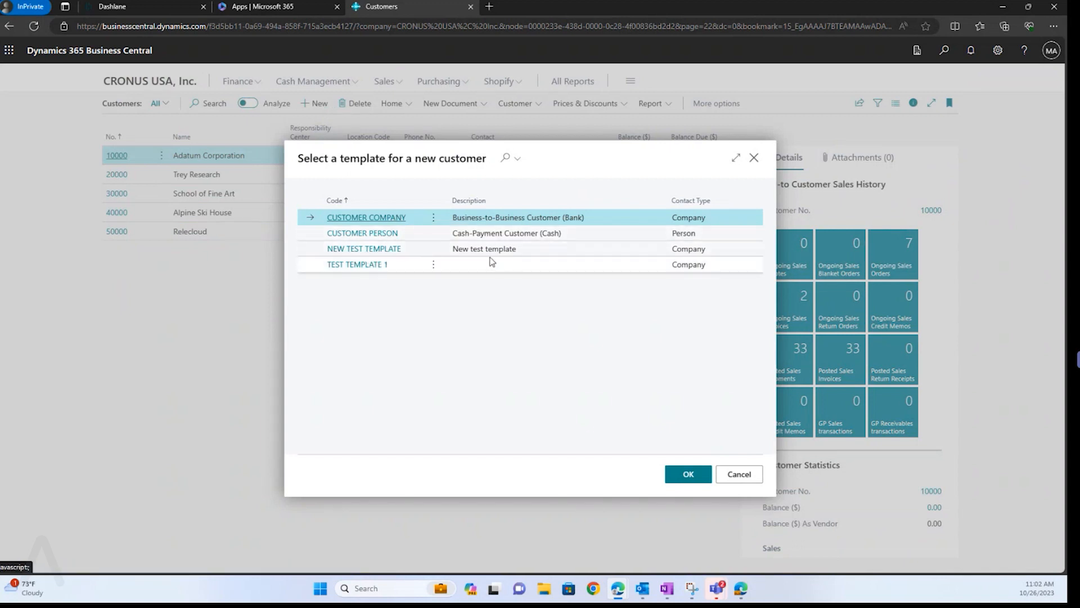
# Create customer C00040 from NEW TEST TEMPLATE and review its EXPORT and DOMESTIC posting groups.
pyautogui.click(370, 250)
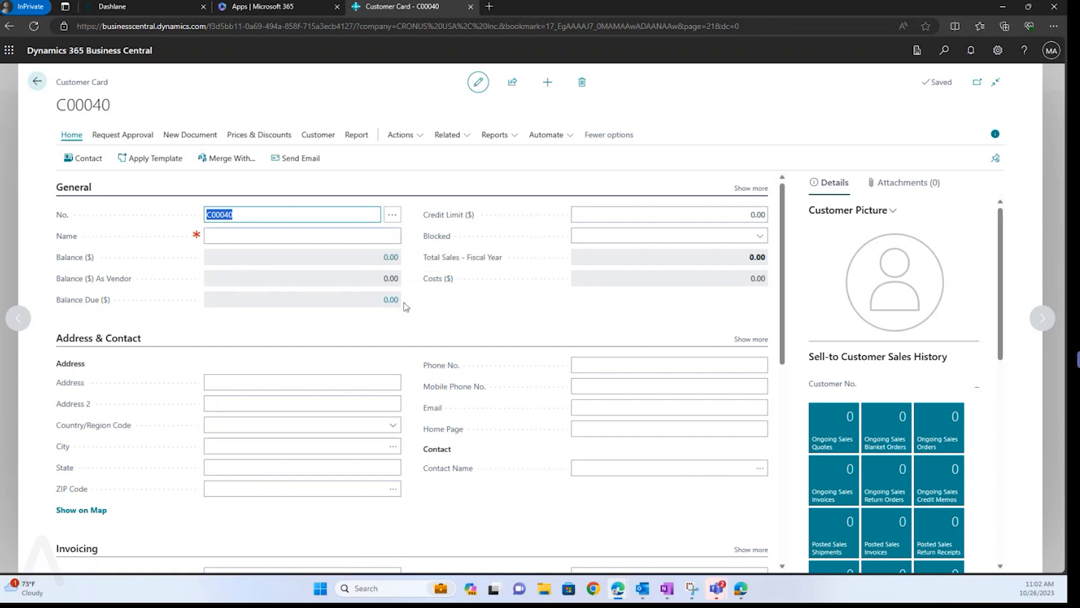
pyautogui.scroll(-6, 515, 340)
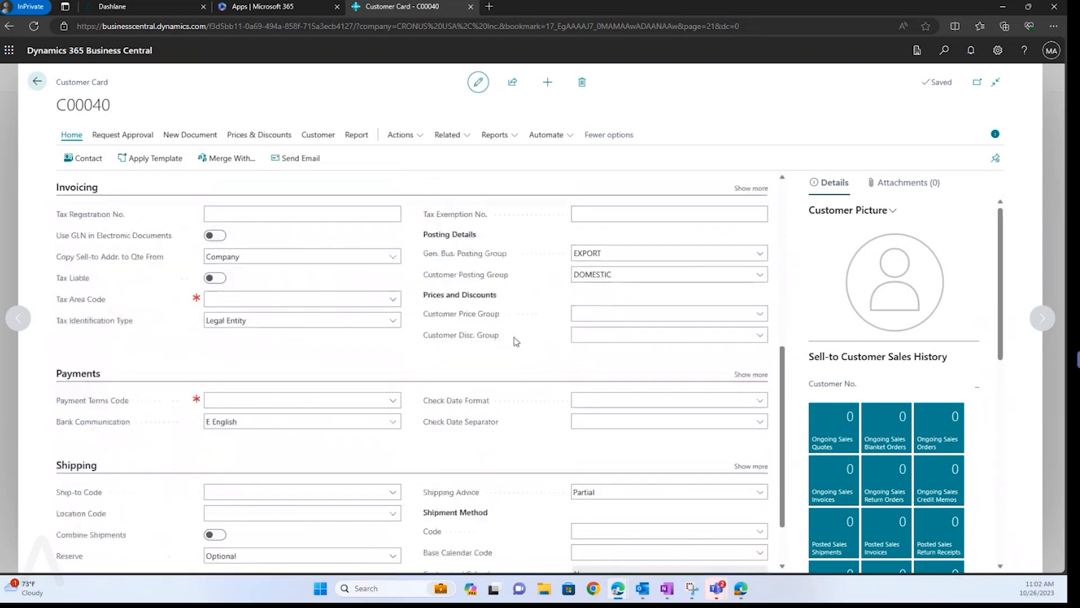
pyautogui.click(611, 267)
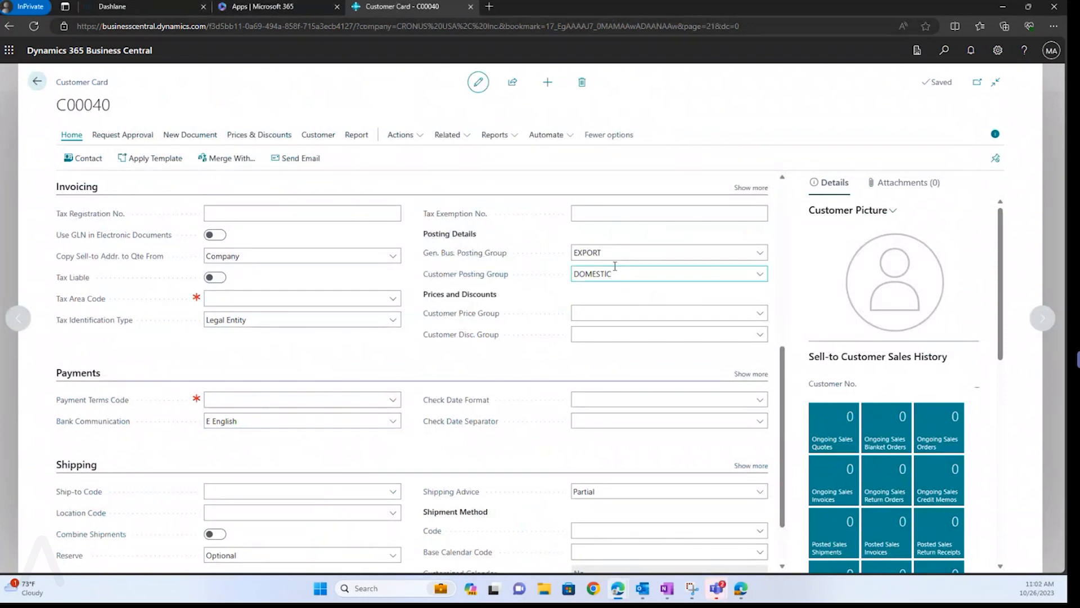
pyautogui.click(624, 319)
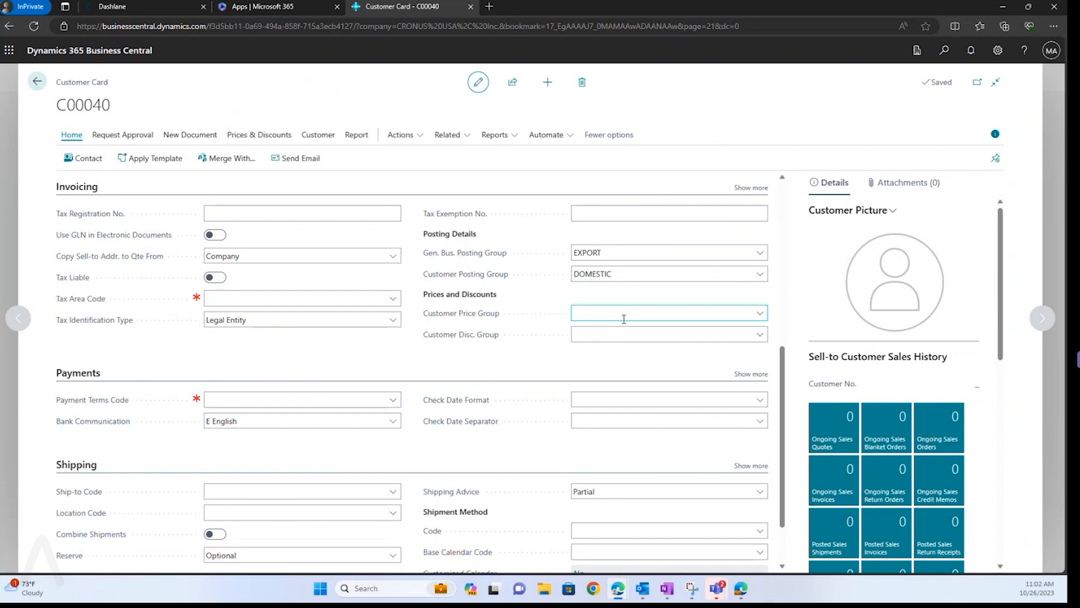
pyautogui.scroll(1, 430, 328)
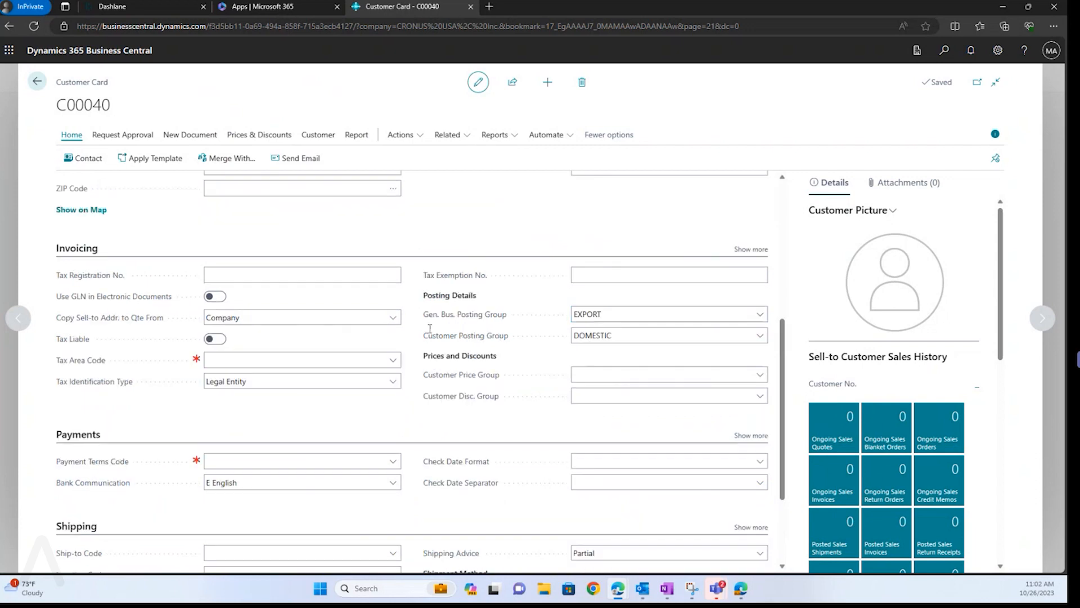
pyautogui.scroll(5, 430, 328)
pyautogui.click(243, 215)
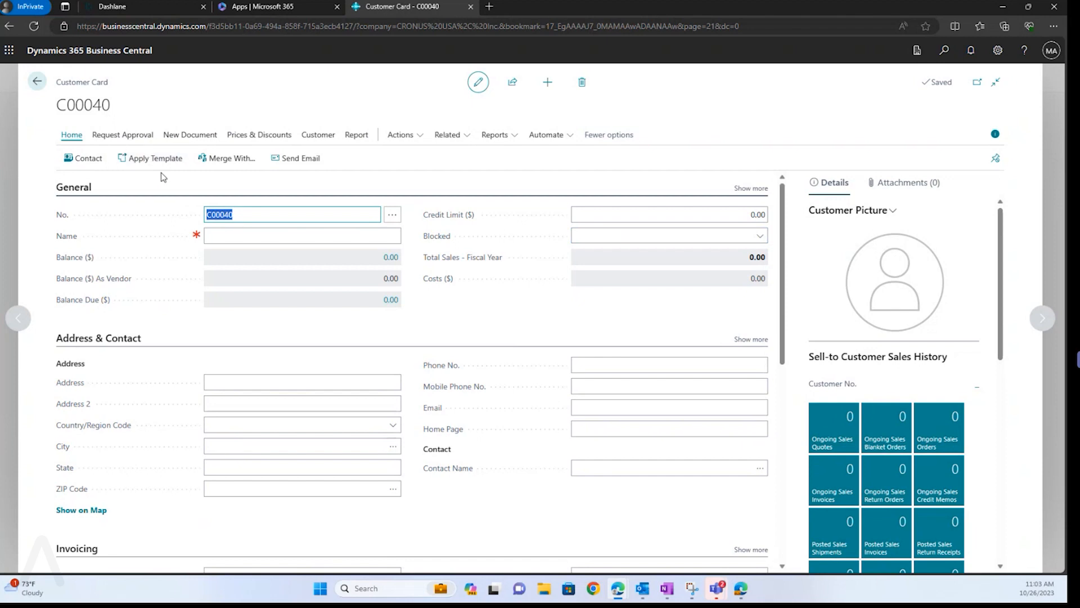
# Apply the CUSTOMER PERSON template to C00040, letting it fill empty fields.
pyautogui.click(147, 166)
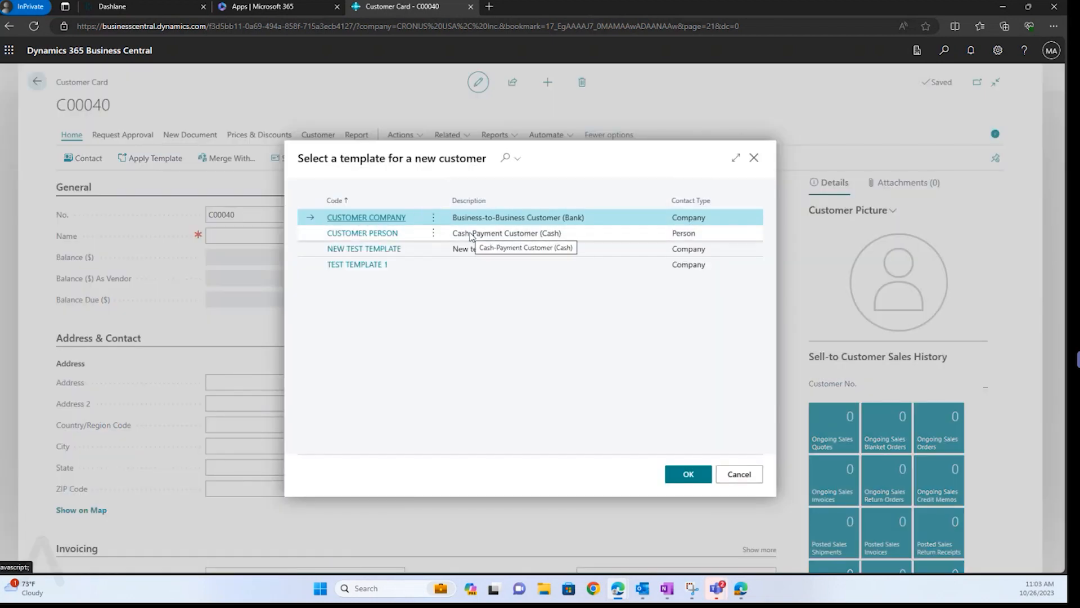
pyautogui.click(367, 234)
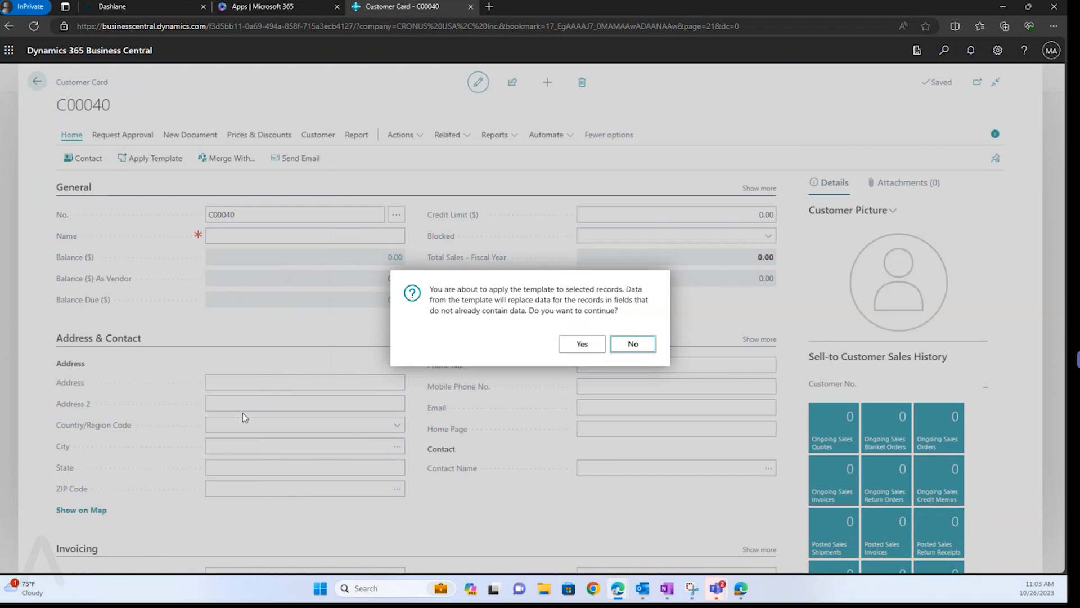
pyautogui.click(578, 352)
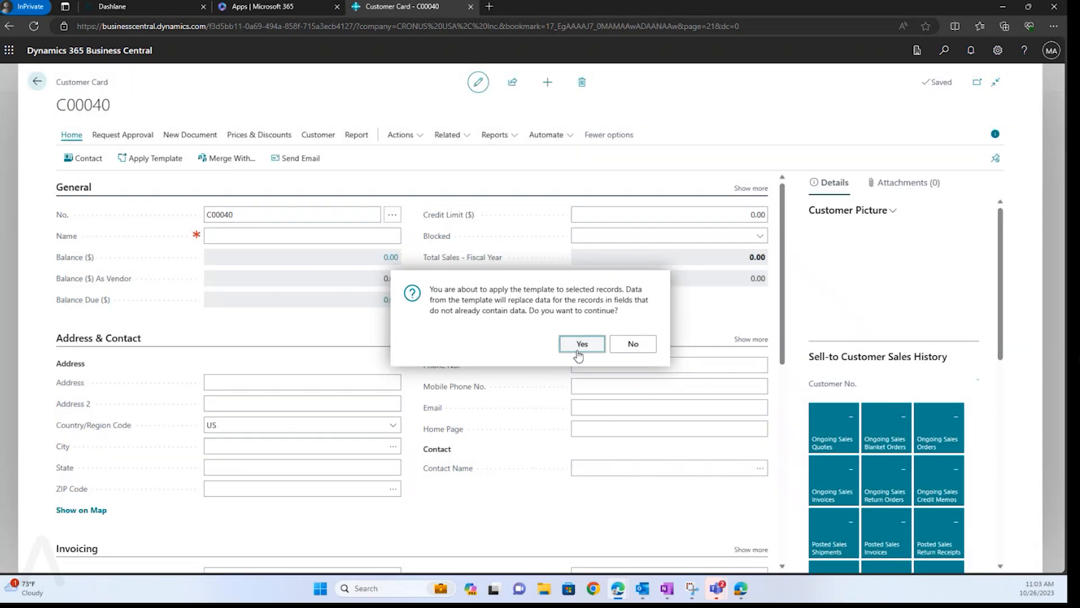
# Confirm the template, review DOMESTIC posting groups and COD payment terms, then return to Customers.
pyautogui.click(579, 345)
pyautogui.scroll(-5, 503, 352)
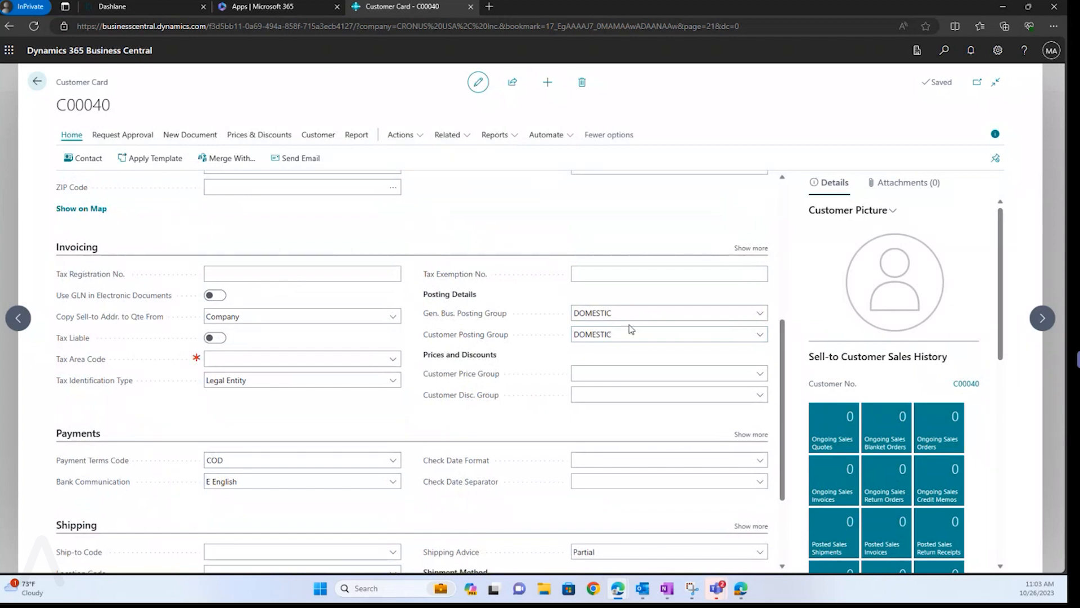
pyautogui.scroll(-1, 630, 330)
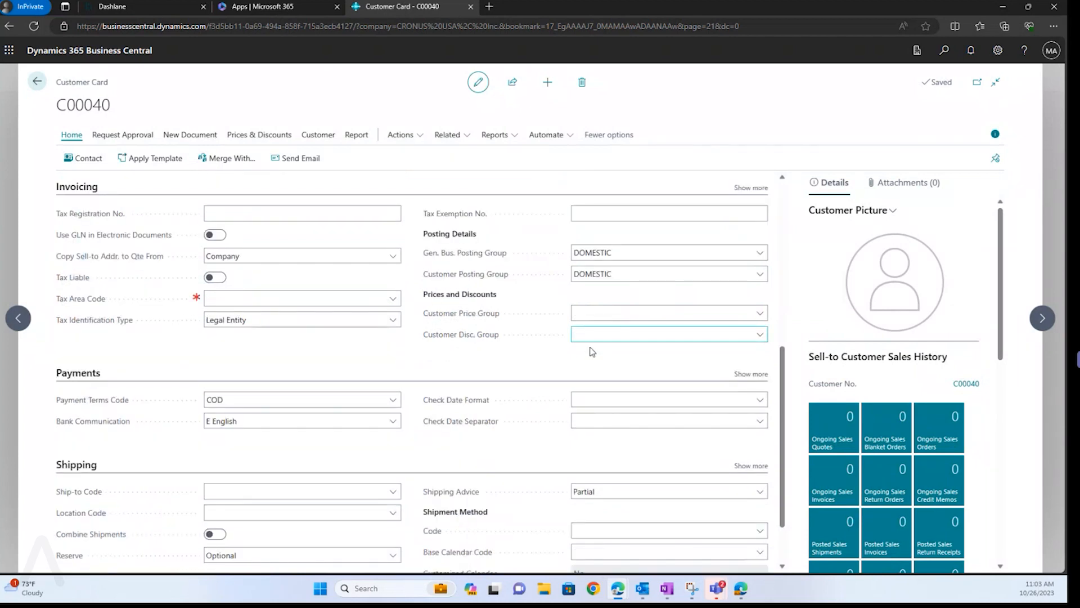
pyautogui.scroll(-1, 524, 370)
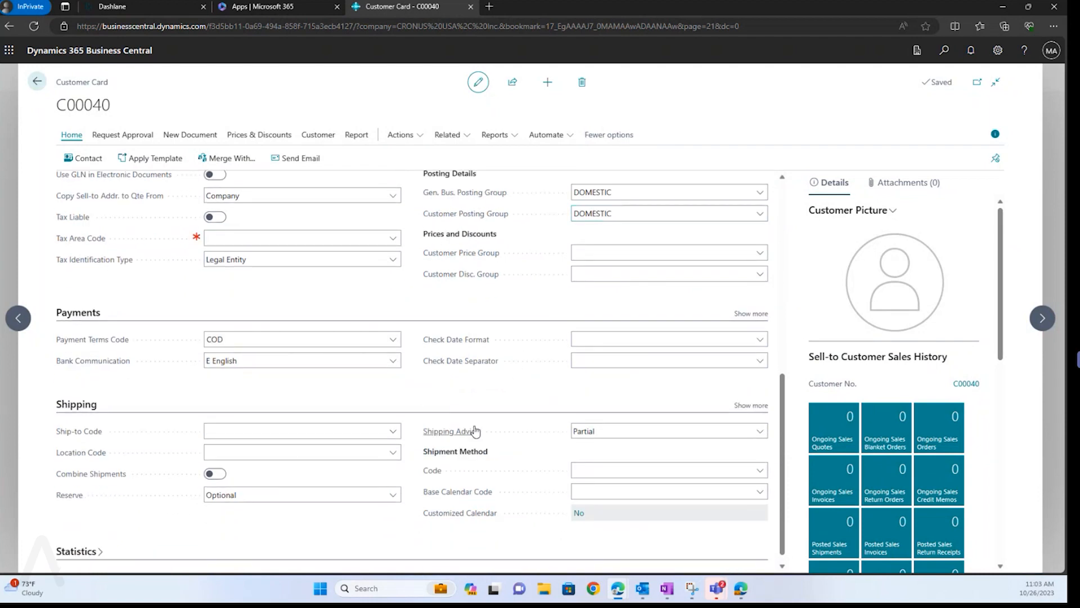
pyautogui.scroll(4, 474, 431)
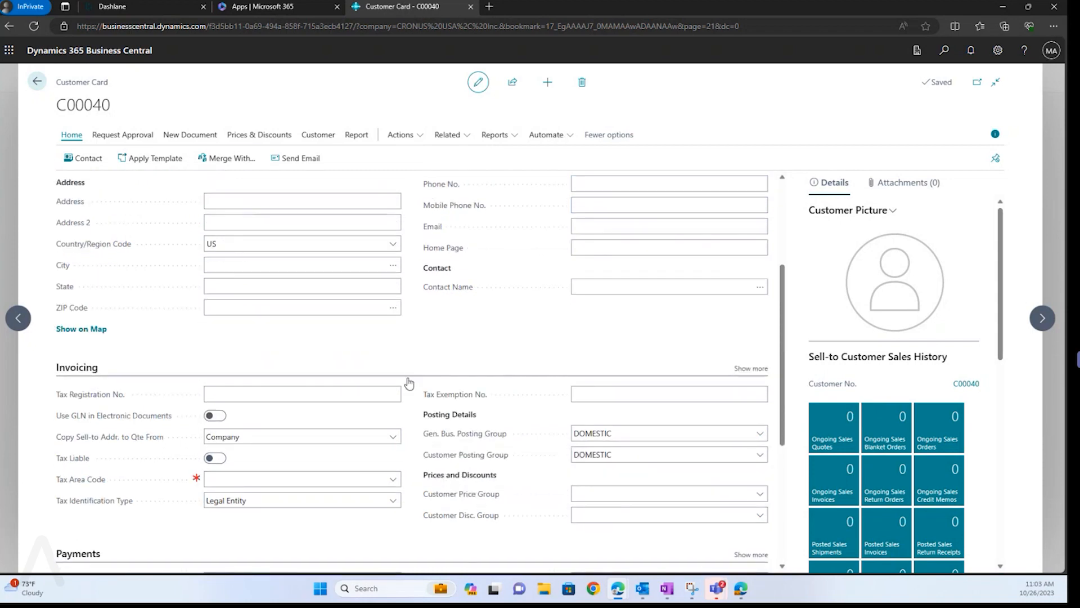
pyautogui.click(46, 83)
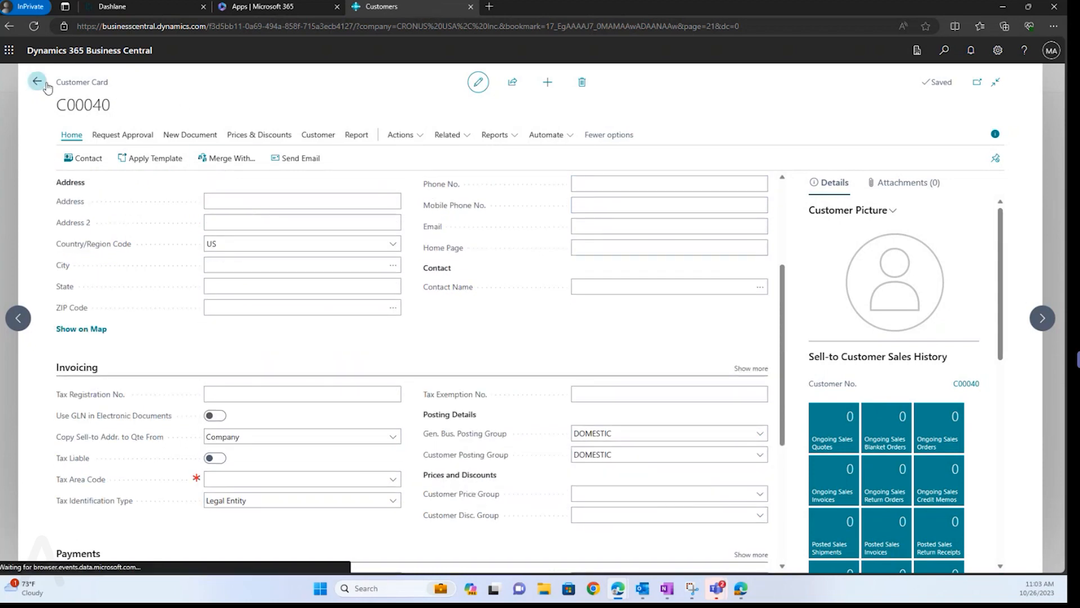